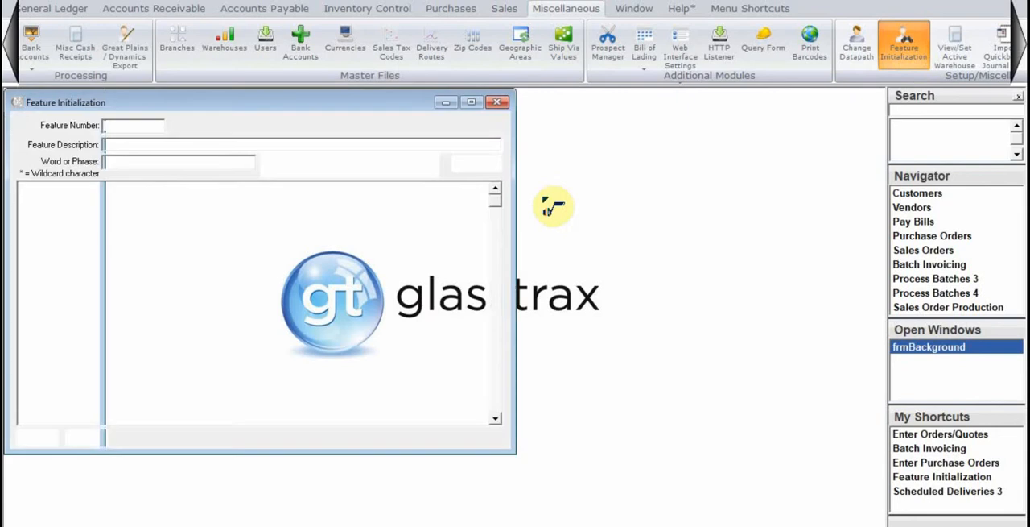
In feature 2802, set the category ID of new OCI items to INS, turn off its prompt option, and save the feature
text(2802)
key(Return)
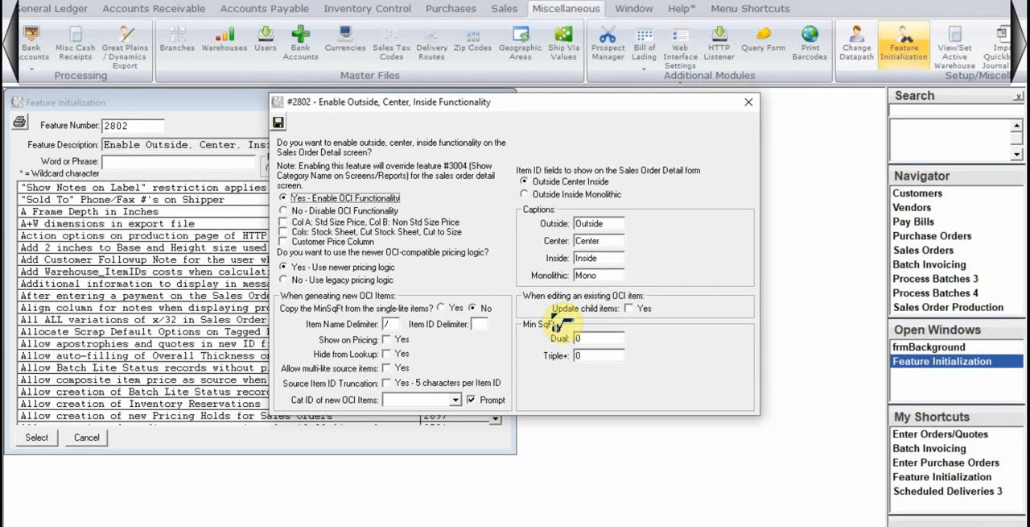
click(456, 400)
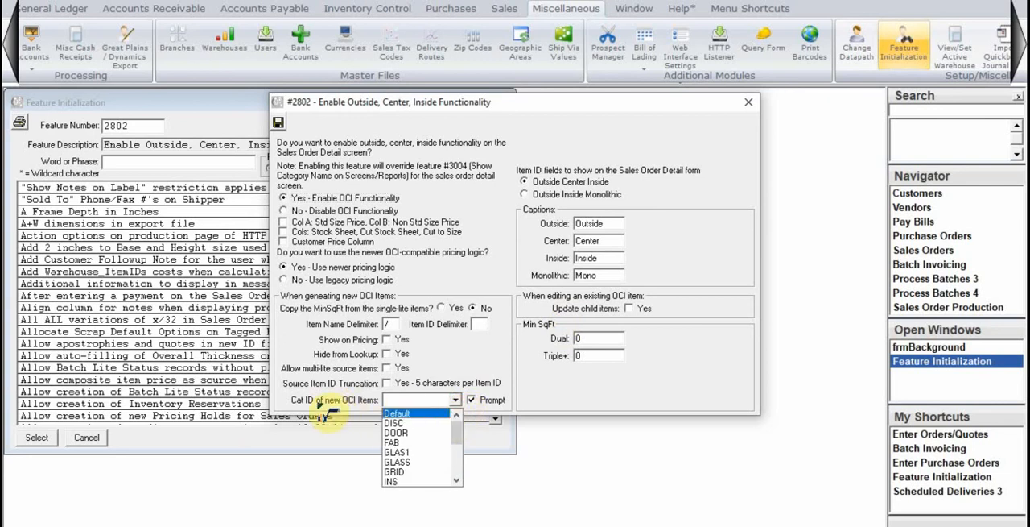
click(410, 481)
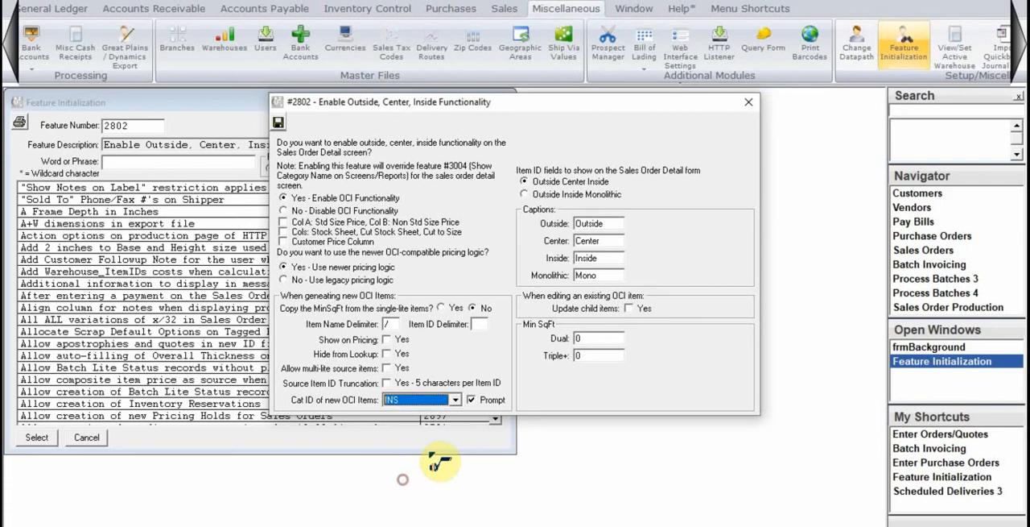
click(487, 400)
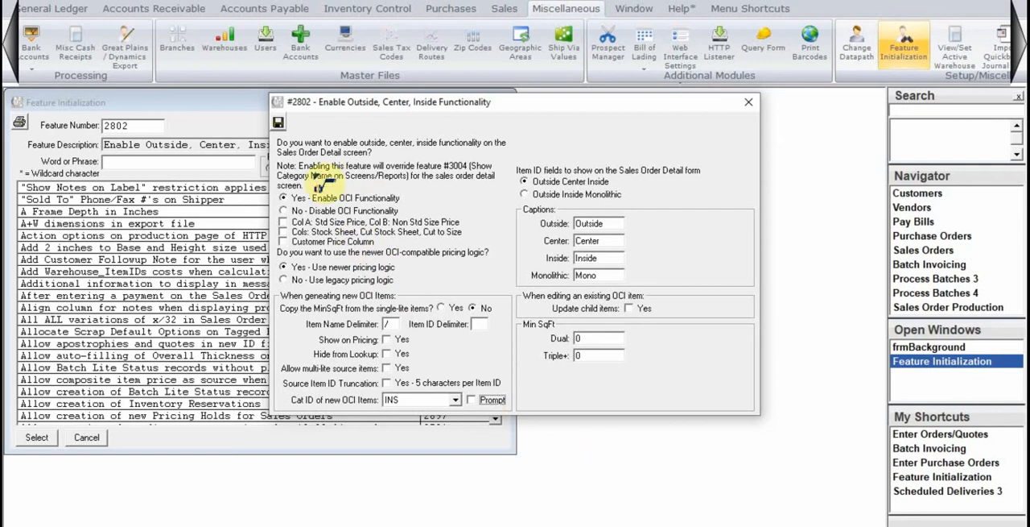
click(278, 121)
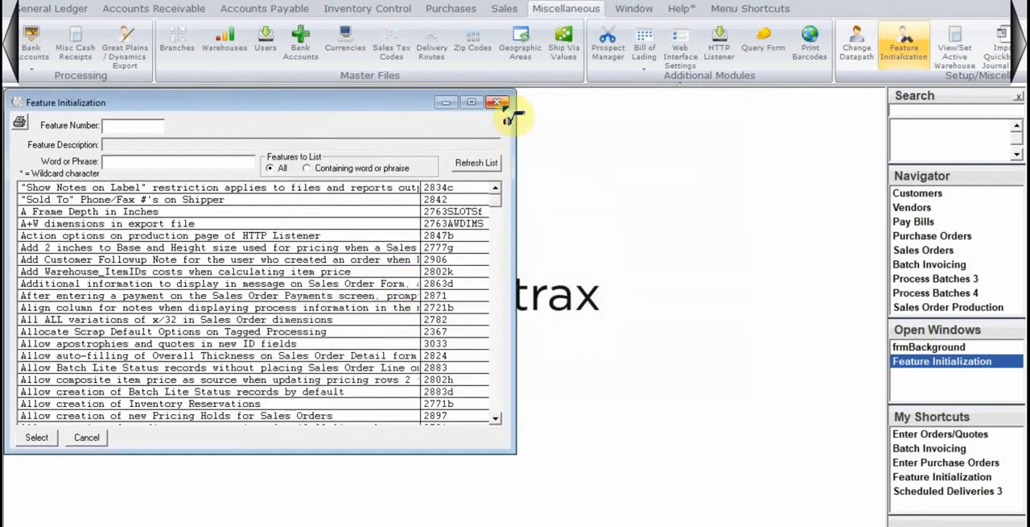
click(499, 103)
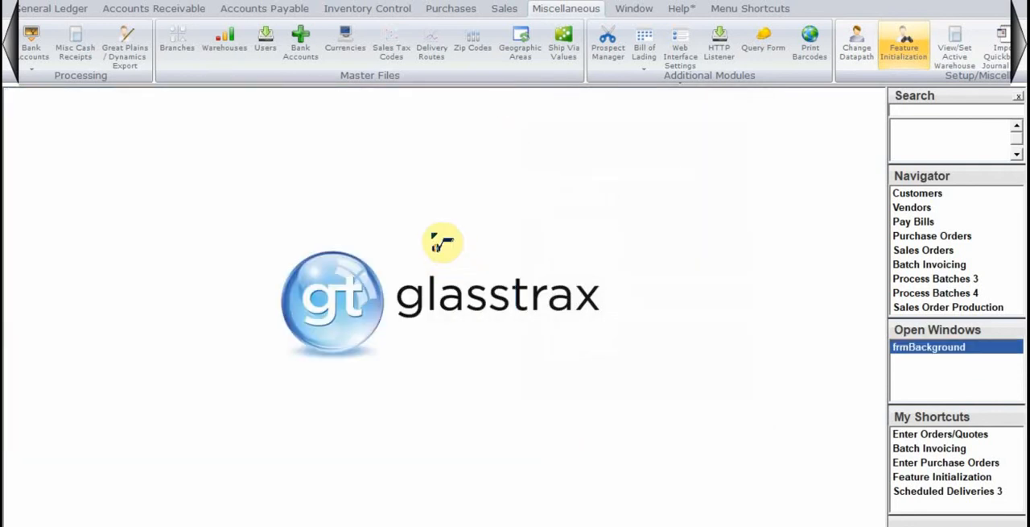
Open item 1/4CLR in Item Maintenance for editing, check its Outside, Center, Inside and Mono options, and save the record
click(395, 12)
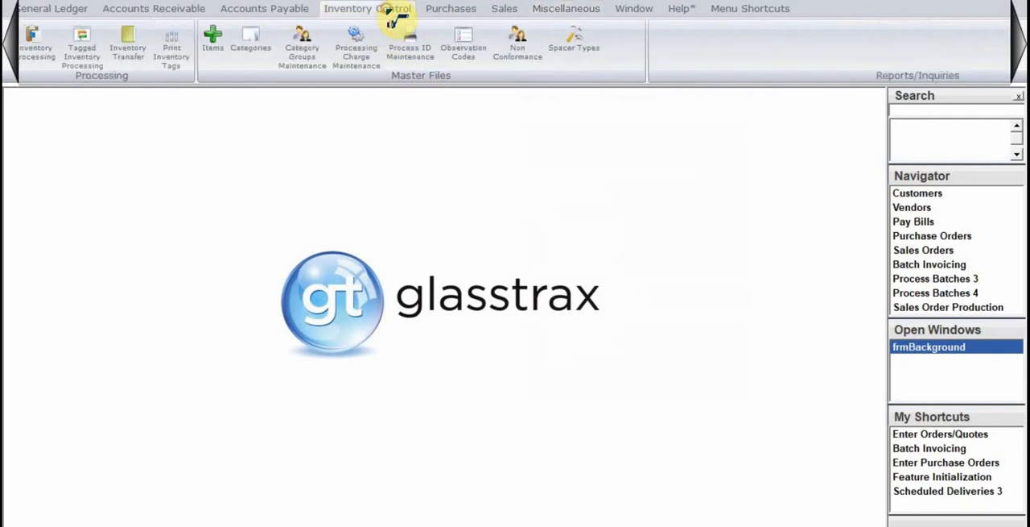
click(213, 40)
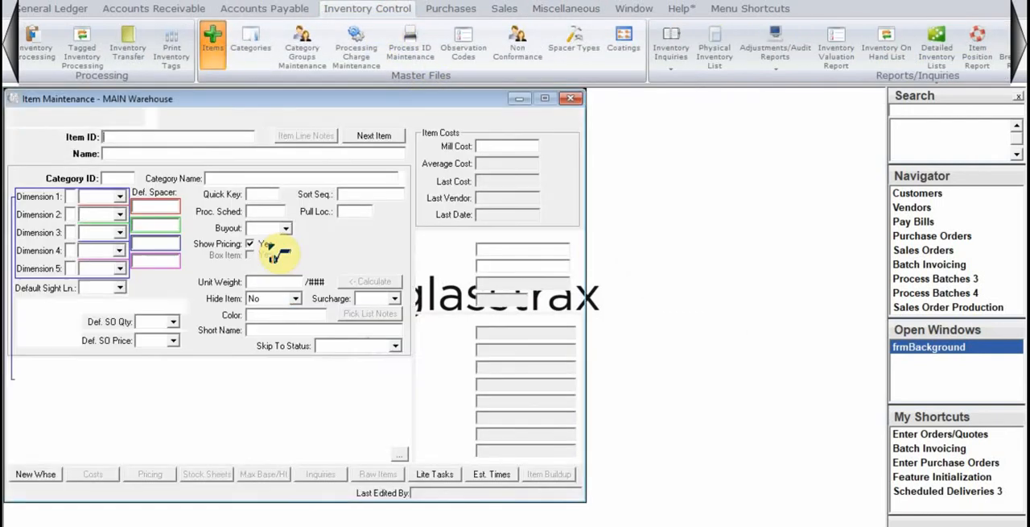
text(1/4CLR)
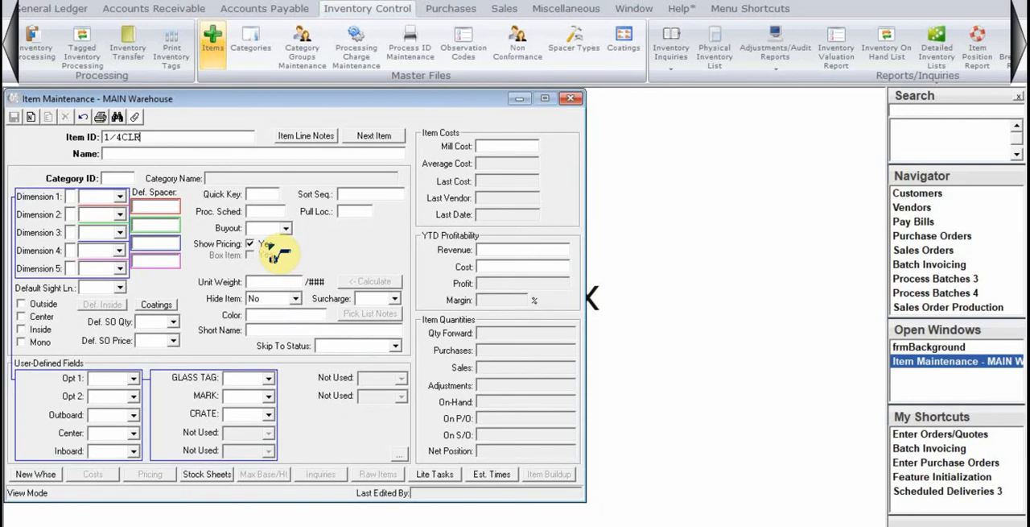
key(Return)
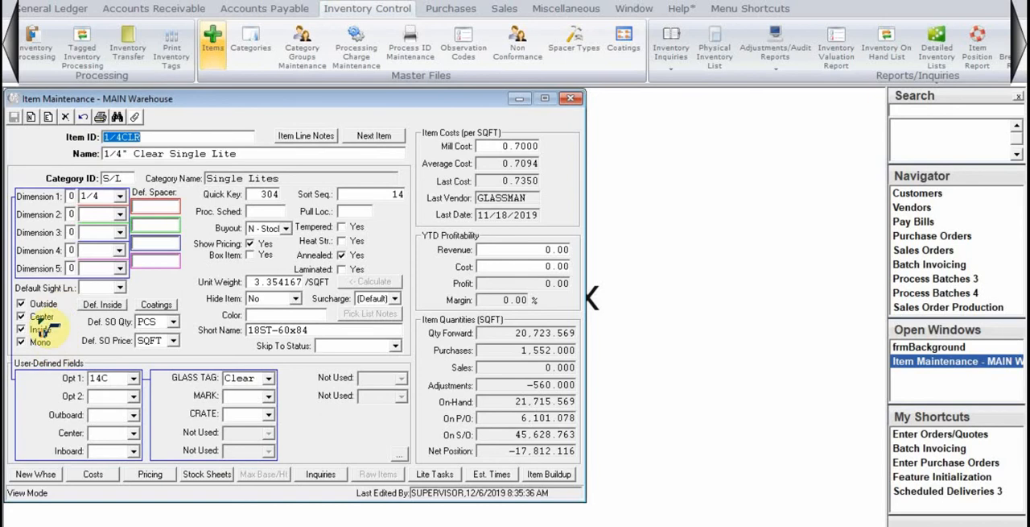
click(48, 117)
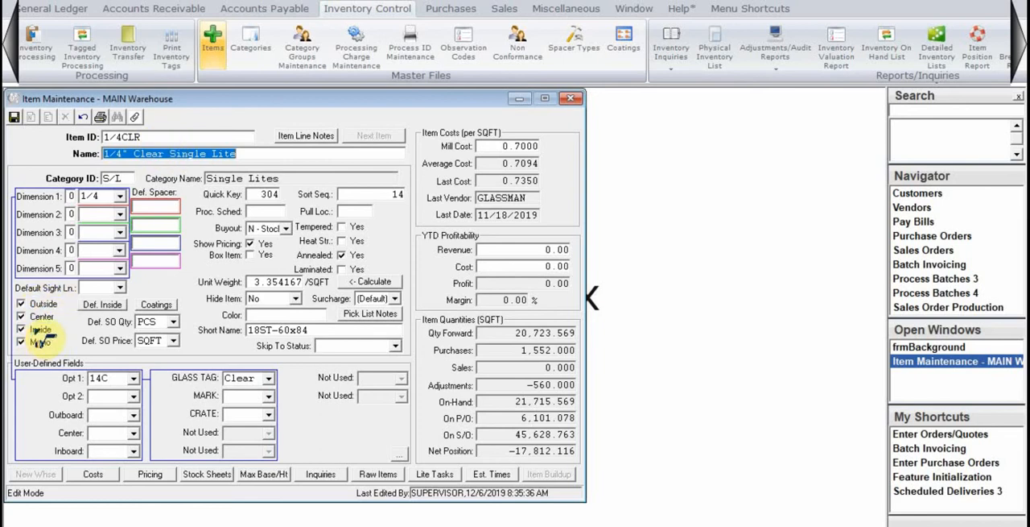
click(14, 119)
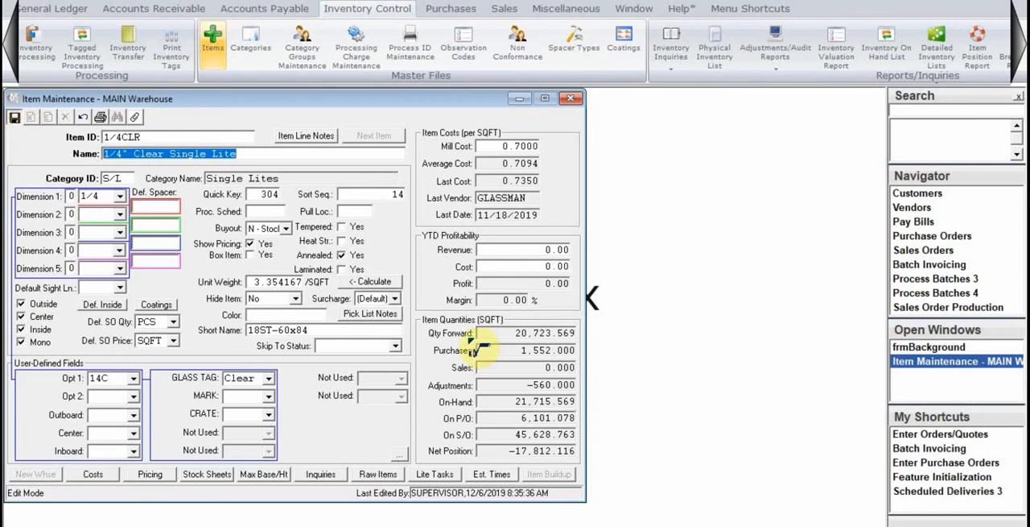
click(571, 99)
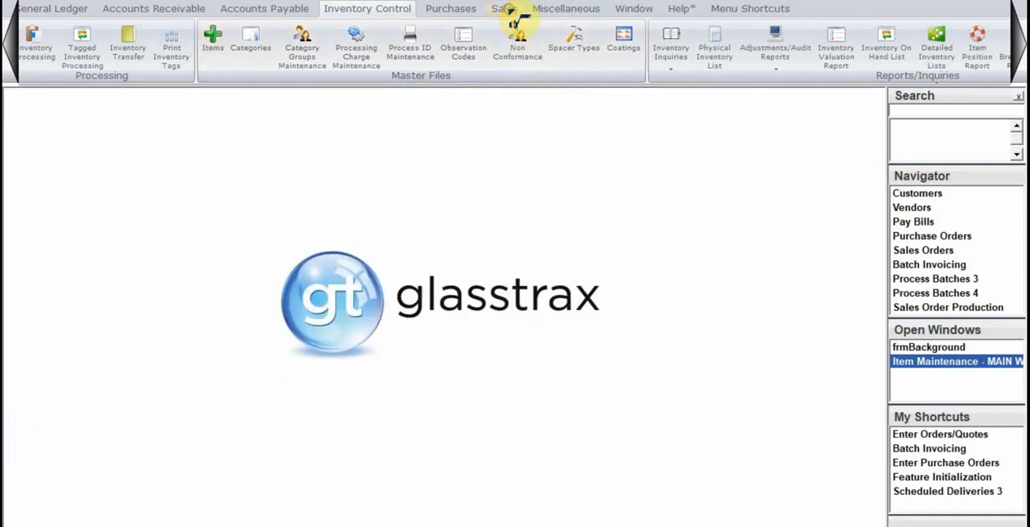
Start a new sales order for customer ABC
click(510, 9)
click(48, 49)
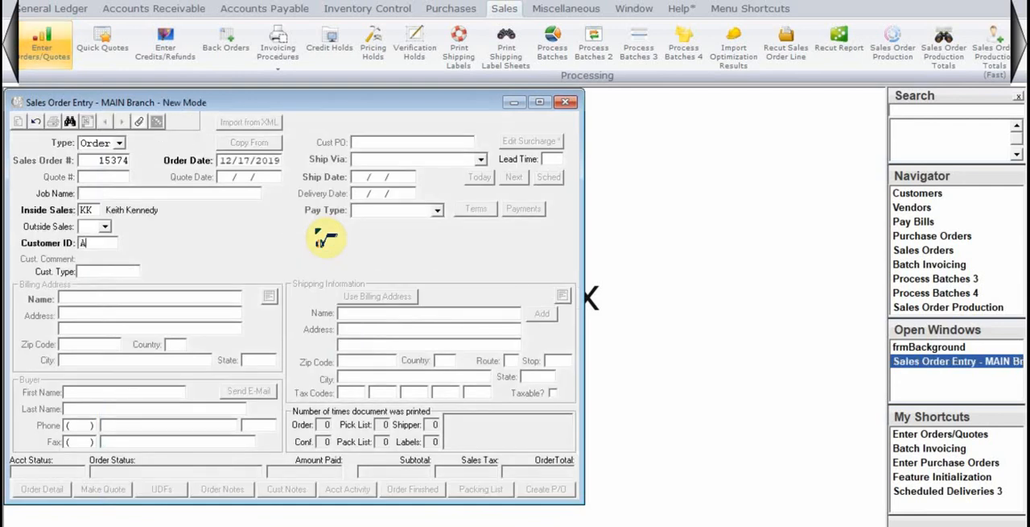
text(BC)
key(Tab)
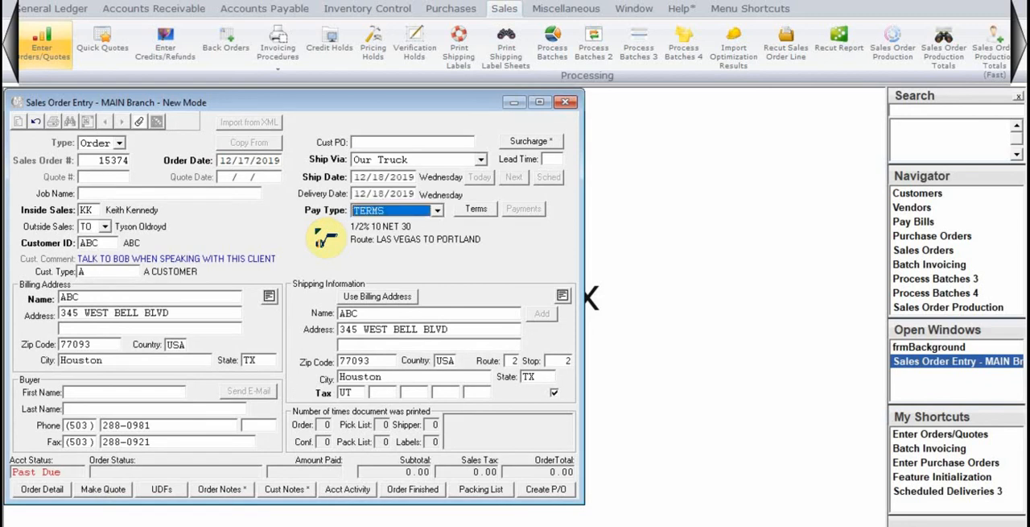
In the order's line detail, set both the outside and inside lites of line 1 to 1/4CLR
click(297, 311)
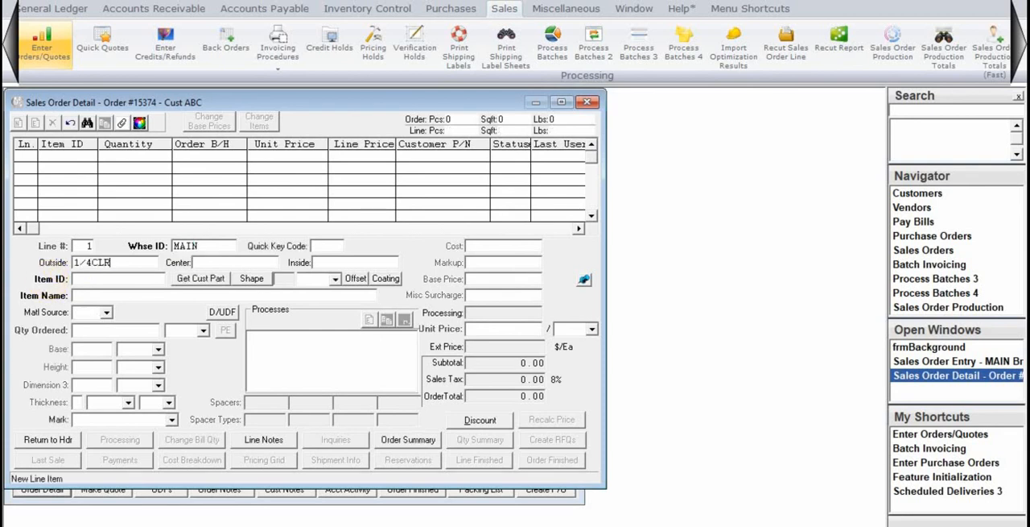
key(Tab)
text(1/4)
click(219, 262)
text(1/4C)
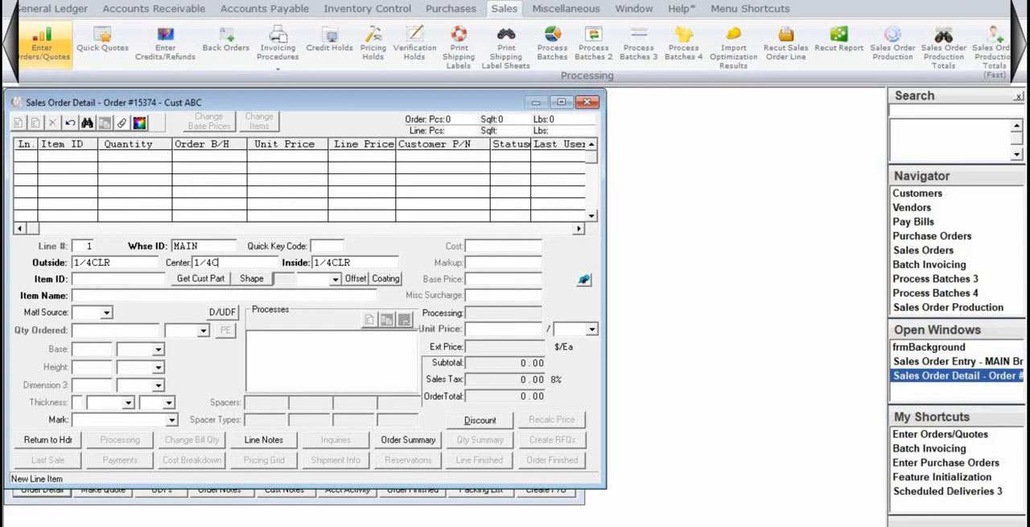
key(BackSpace)
key(BackSpace)
key(BackSpace)
key(BackSpace)
Generate the line's combined item from the outside and inside lites, and review the material source choices for the outside lite
key(Tab)
key(Tab)
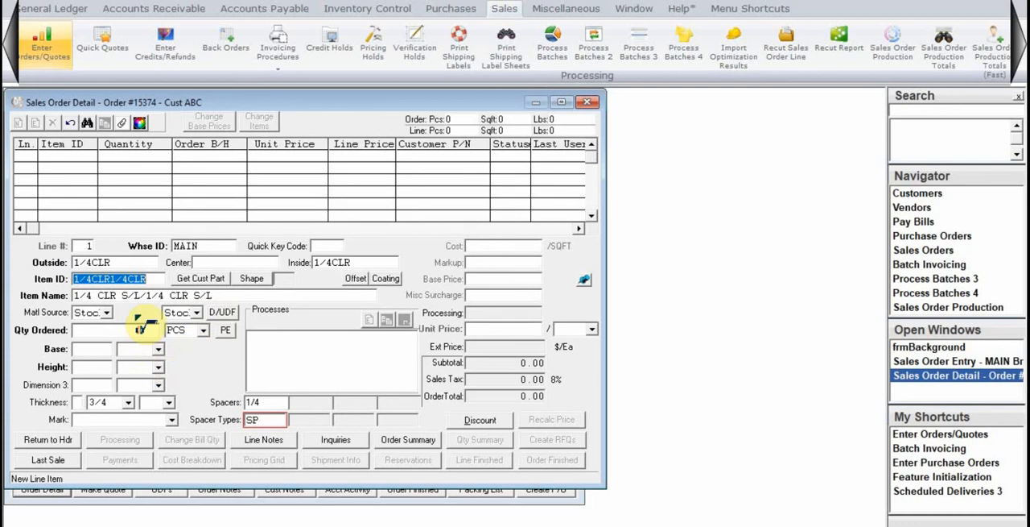
key(Tab)
key(Tab)
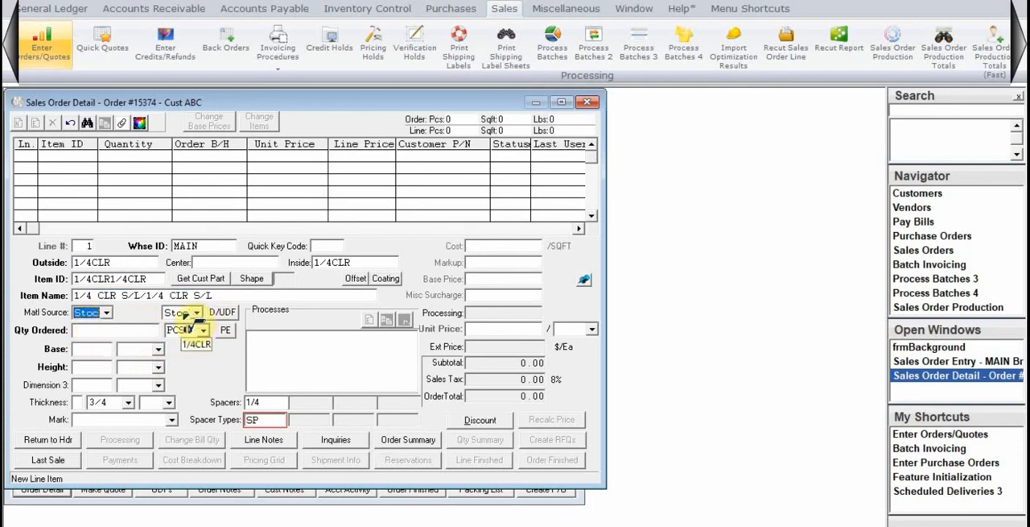
click(107, 312)
click(137, 311)
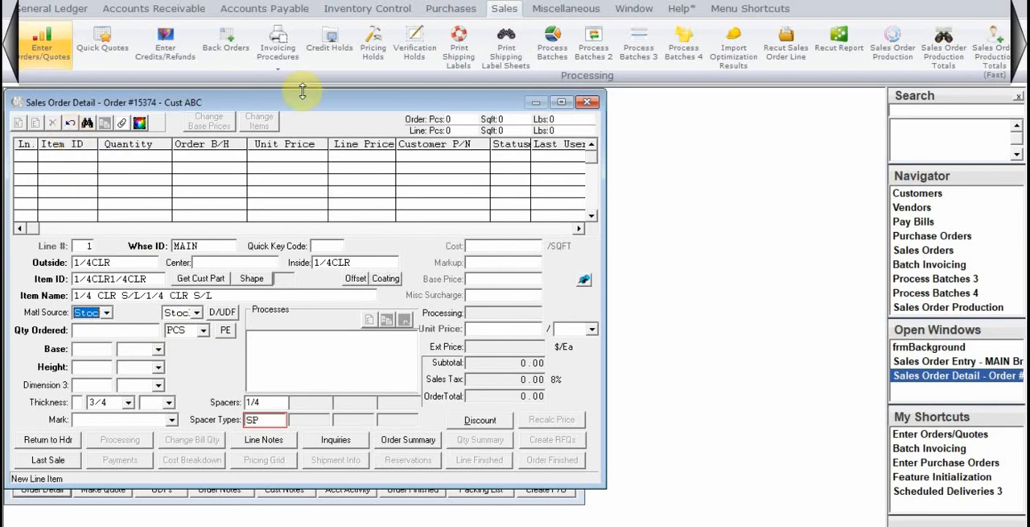
Open Item Pricing and enter item ID 1/4CLR for the pricing lookup
scroll(391, 24, down, 10)
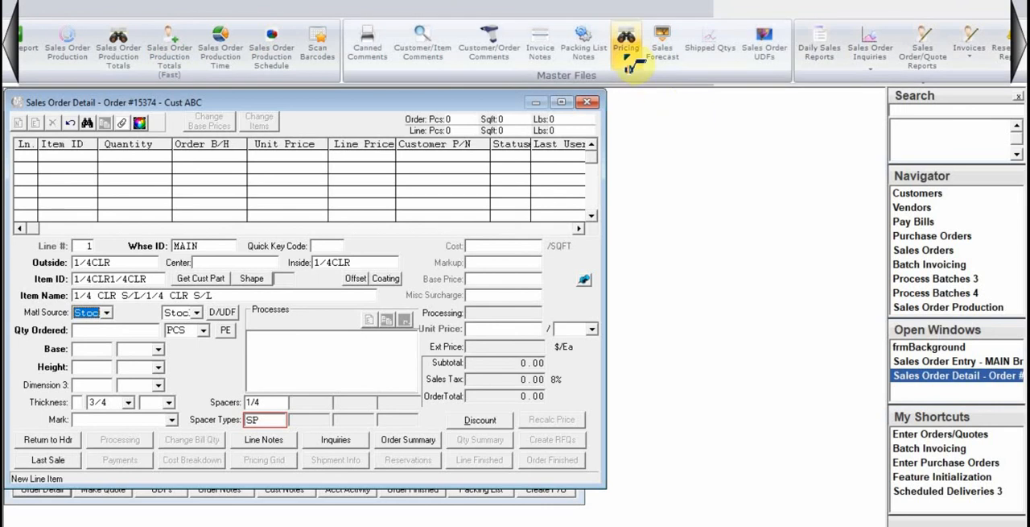
click(634, 64)
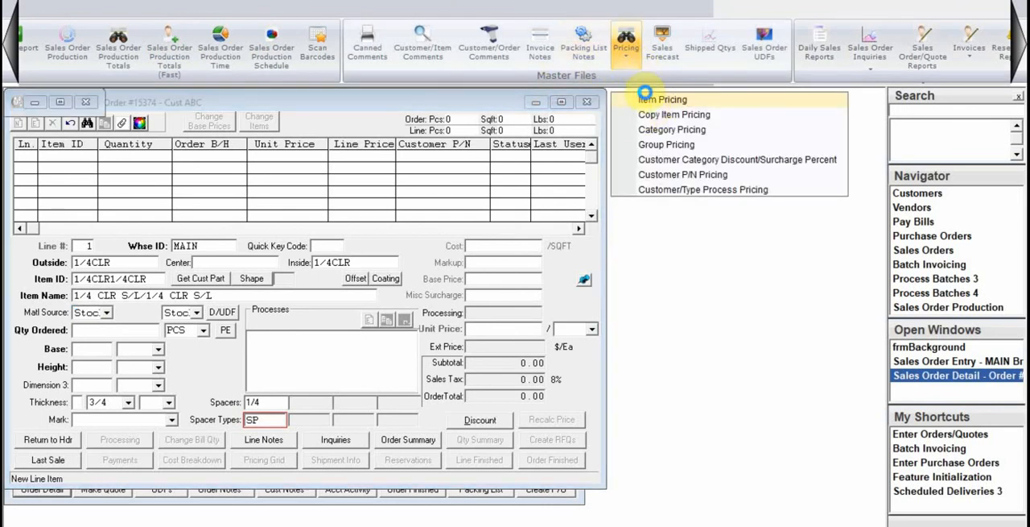
click(652, 101)
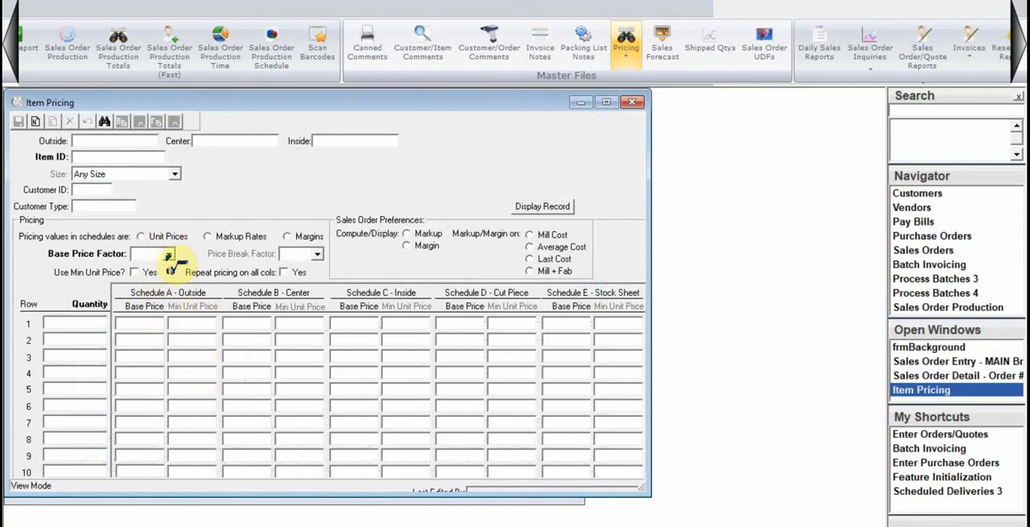
text(1/4CLR)
key(Tab)
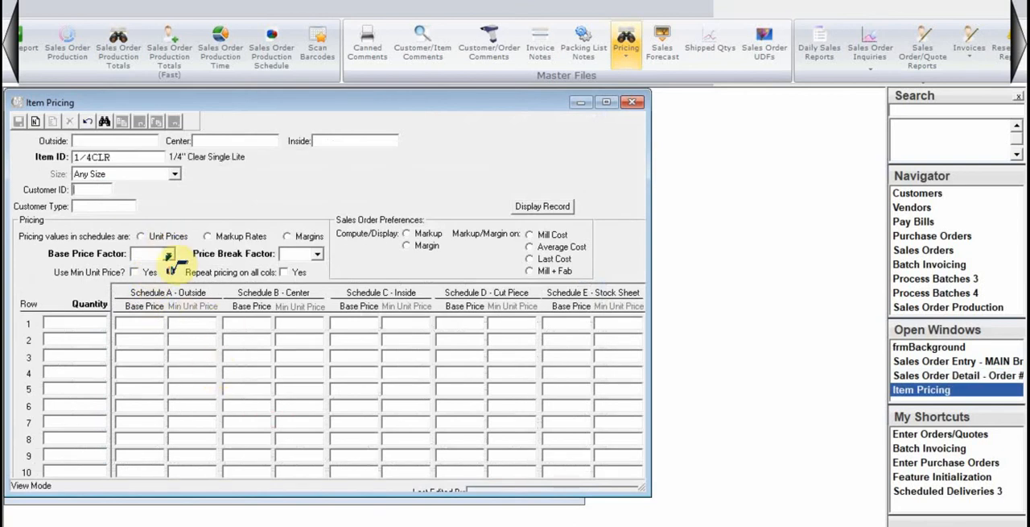